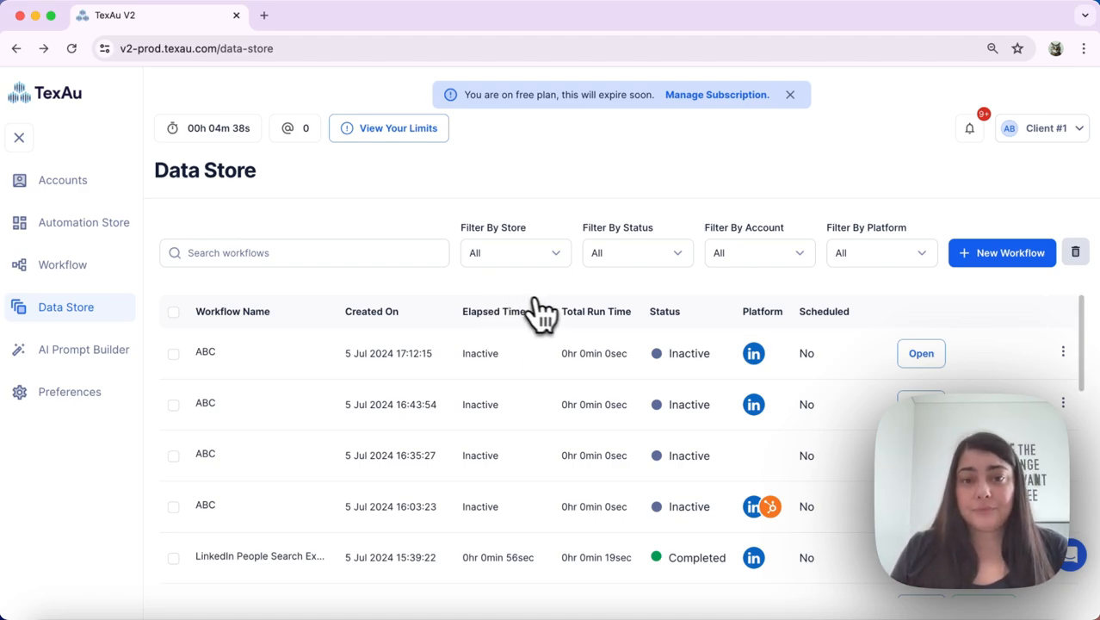
Show the Remaining Limits overview from 'View Your Limits' on the Data Store page
click(364, 136)
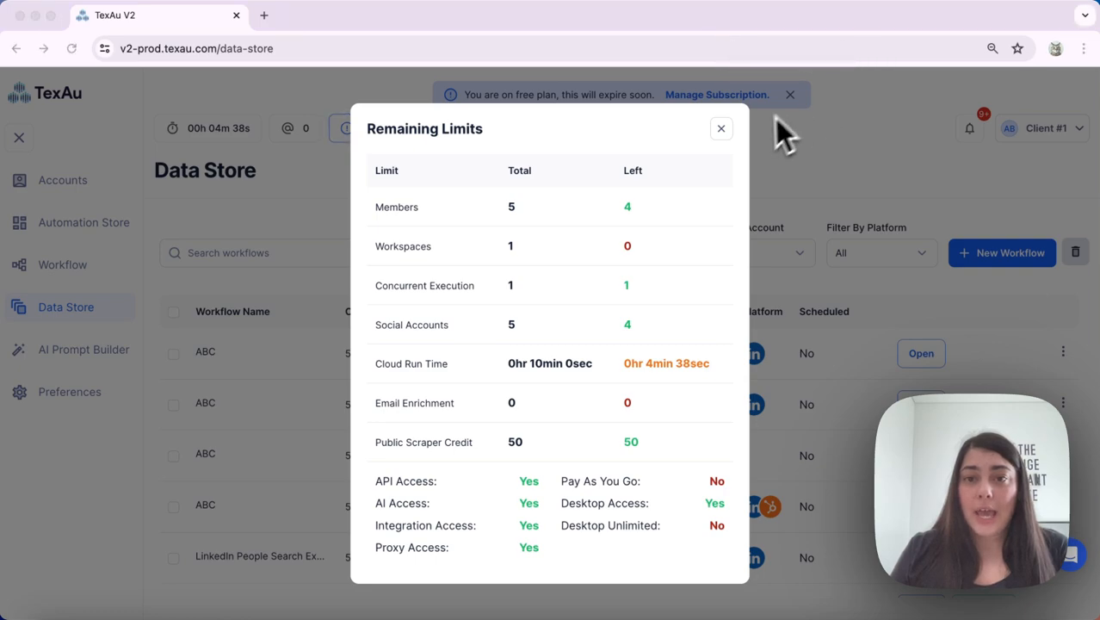
click(718, 132)
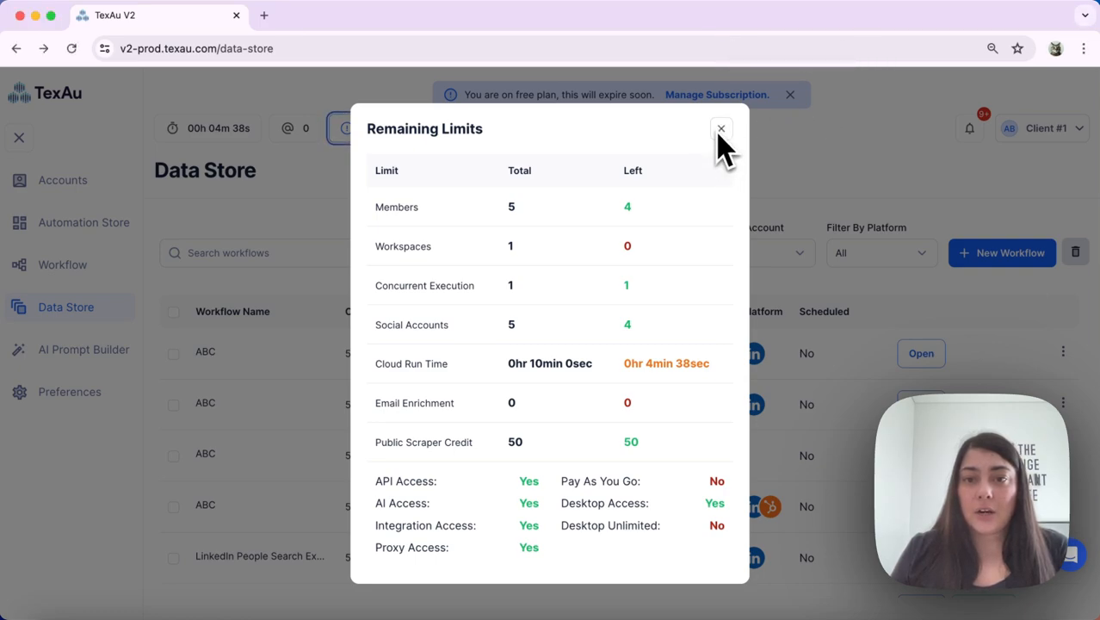
Dismiss the Remaining Limits dialog to return to the Data Store workflow list
click(722, 130)
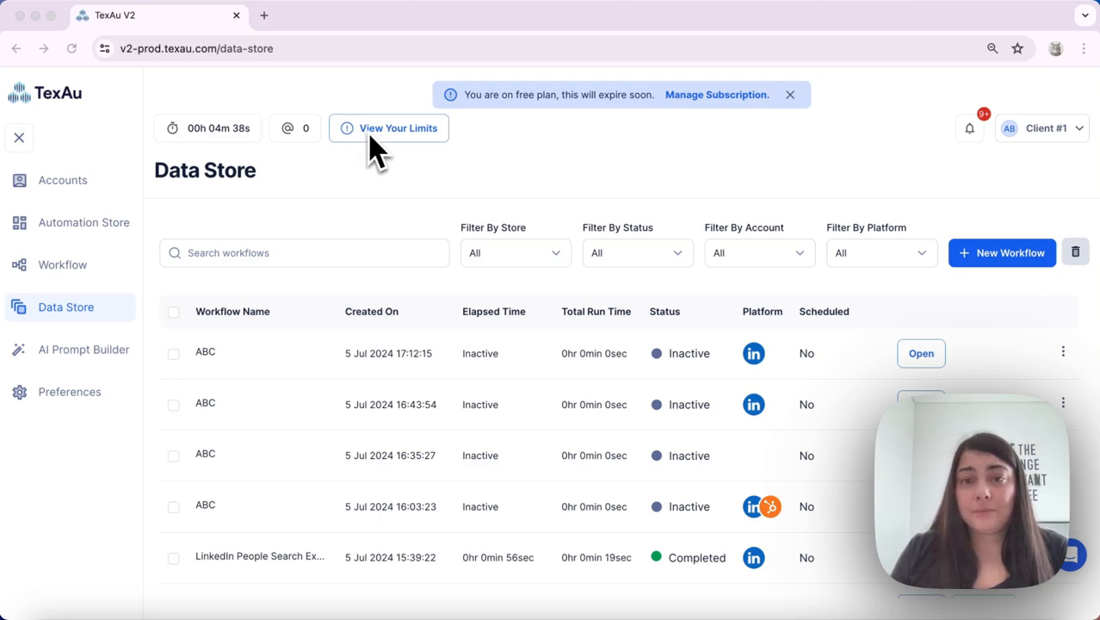
Bring the Remaining Limits dialog back up via 'View Your Limits'
click(372, 136)
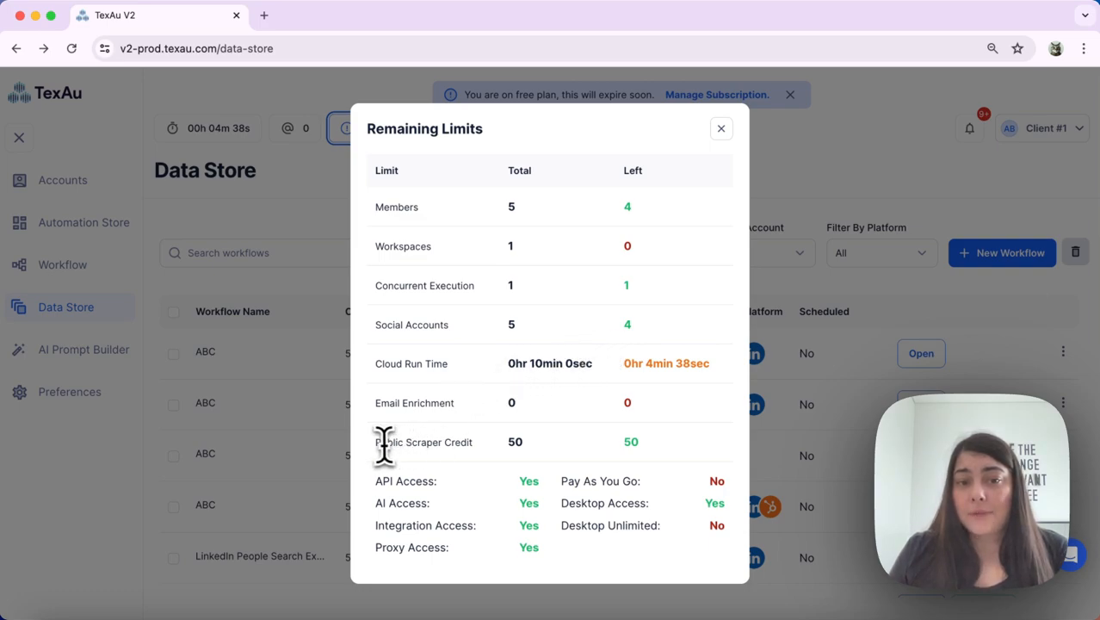
drag(381, 442, 521, 441)
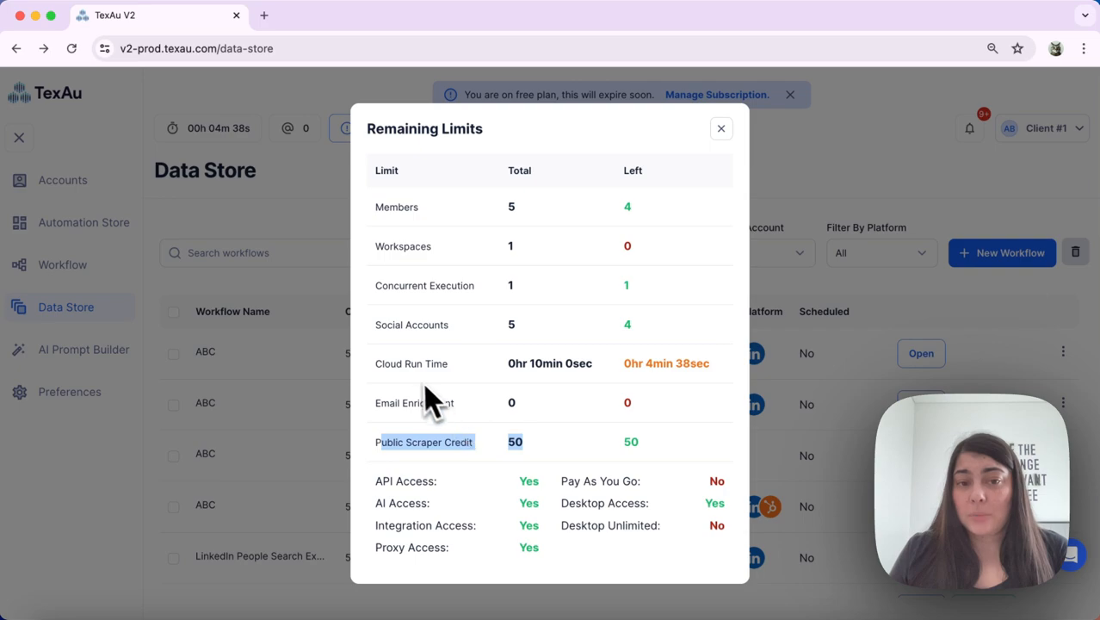
triple_click(410, 365)
triple_click(412, 402)
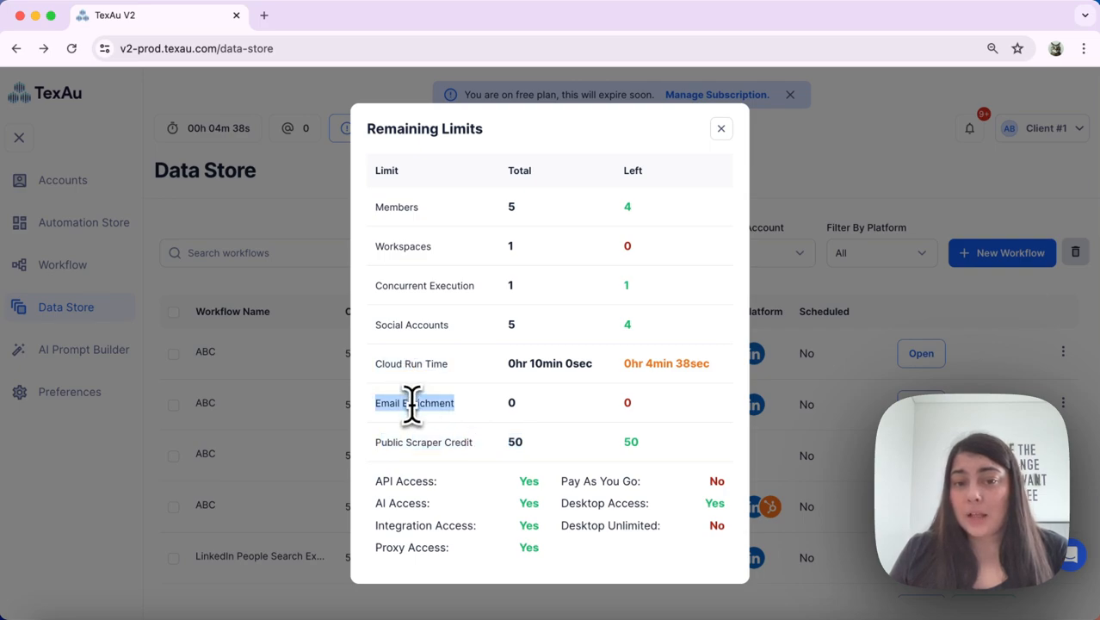
click(424, 414)
triple_click(382, 442)
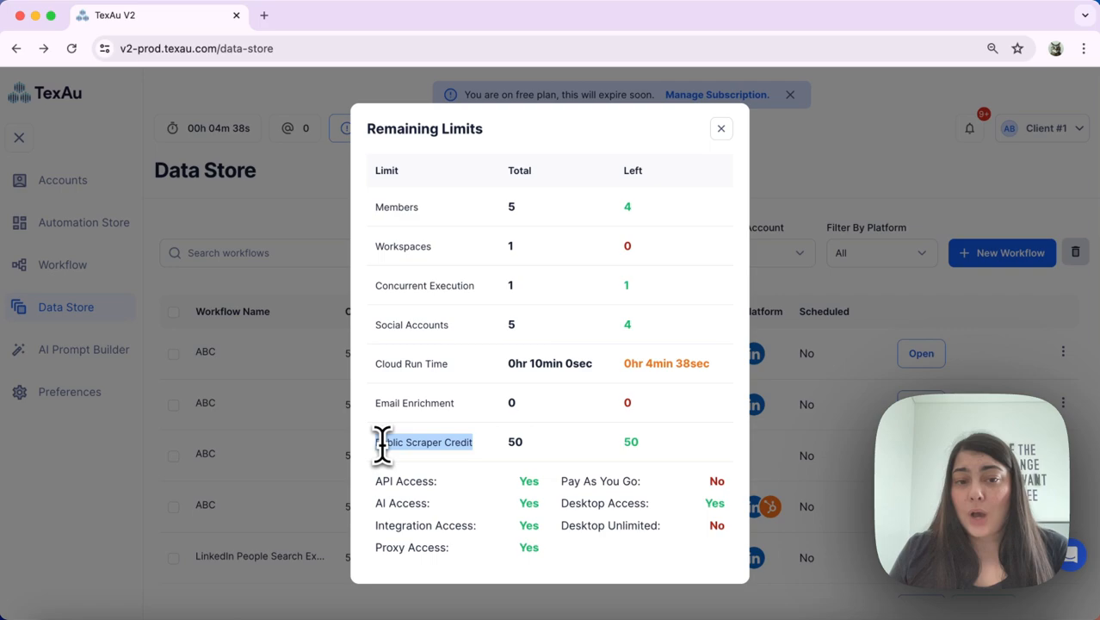
click(400, 443)
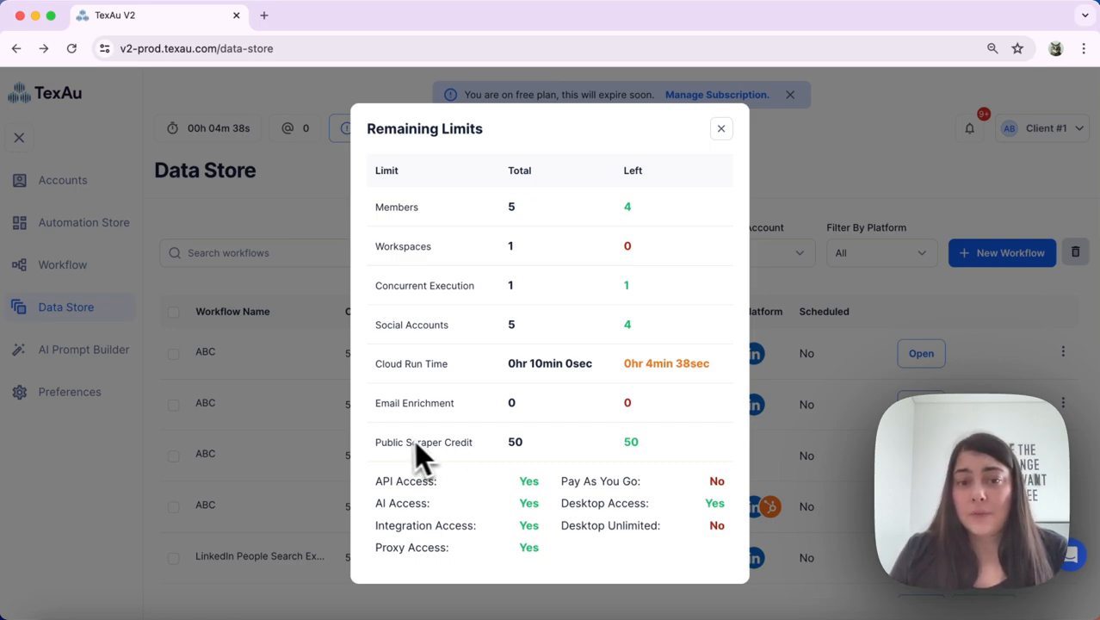
triple_click(385, 442)
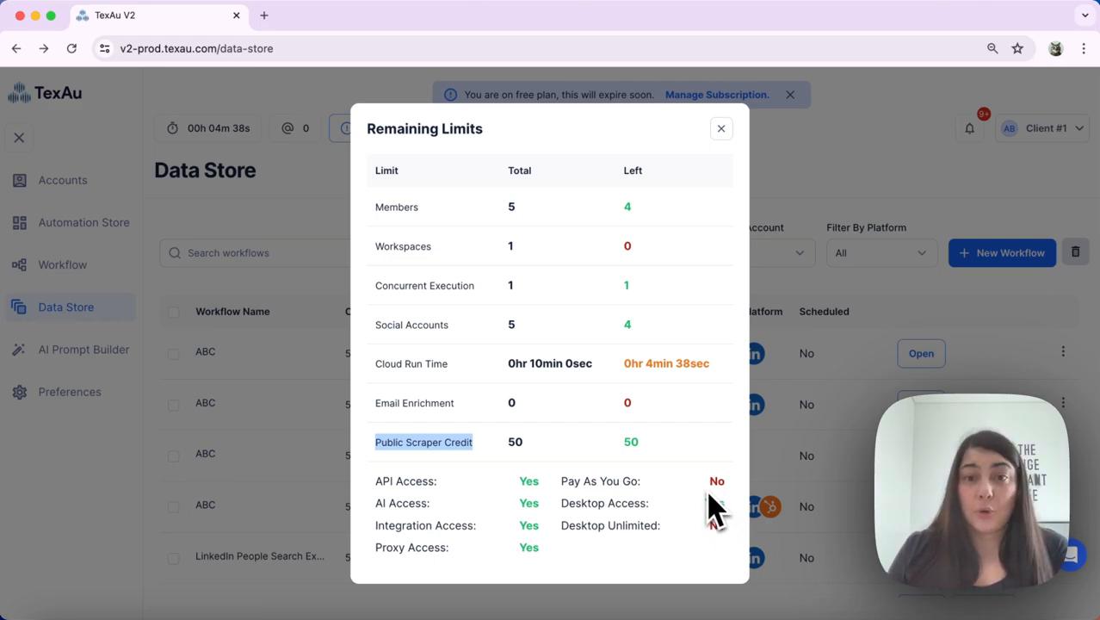
click(562, 527)
drag(561, 527, 688, 523)
triple_click(686, 532)
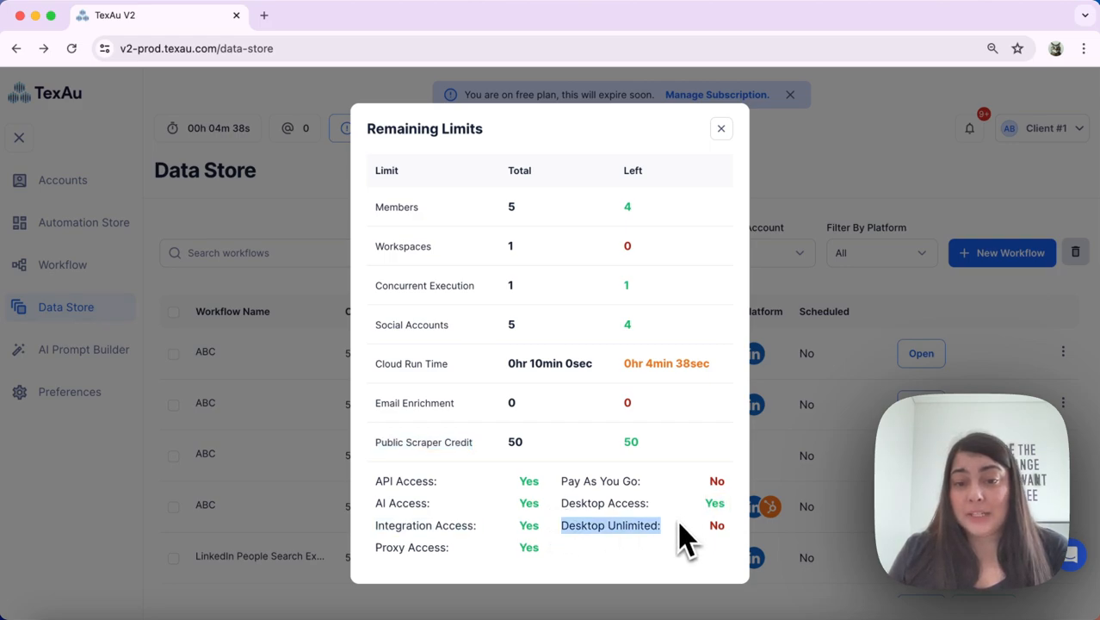
click(690, 539)
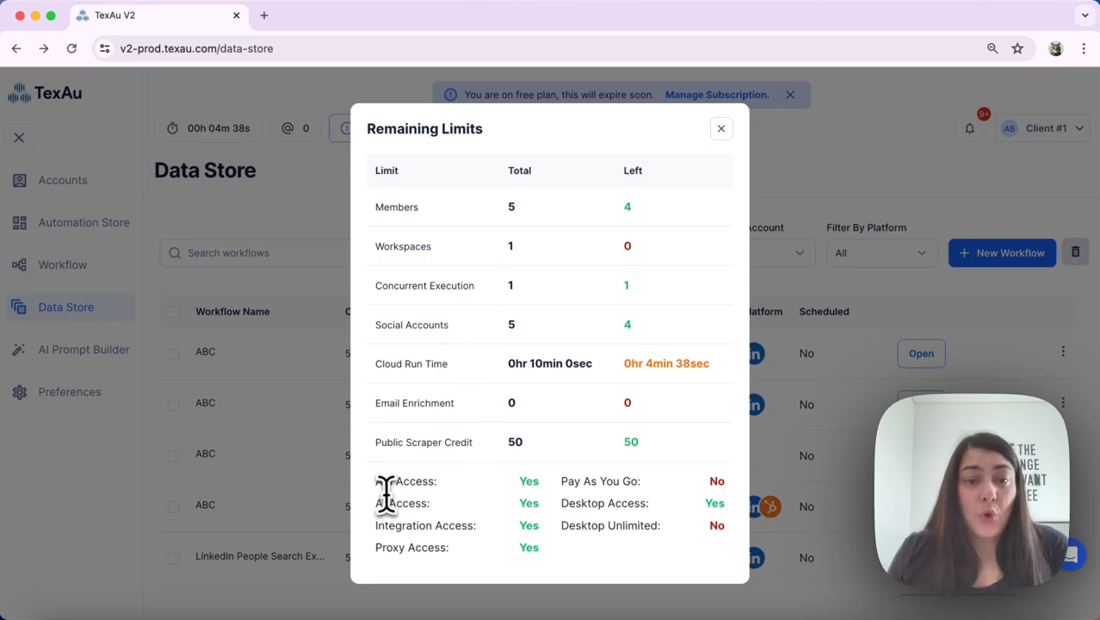
mouse_move(376, 480)
mouse_down()
mouse_move(450, 496)
mouse_move(521, 484)
mouse_up()
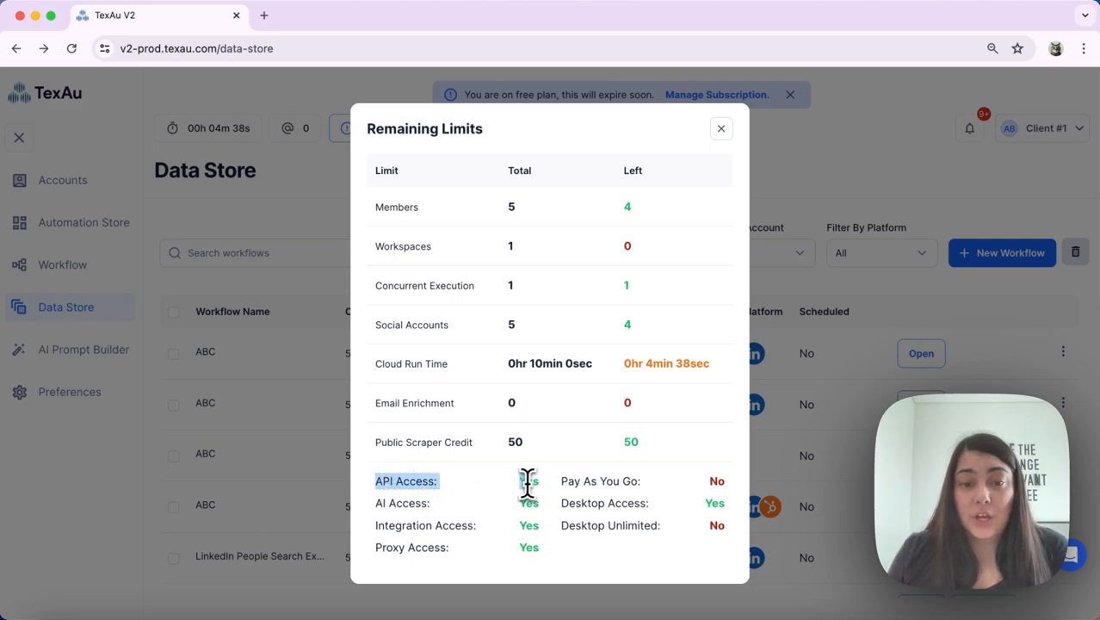
triple_click(404, 503)
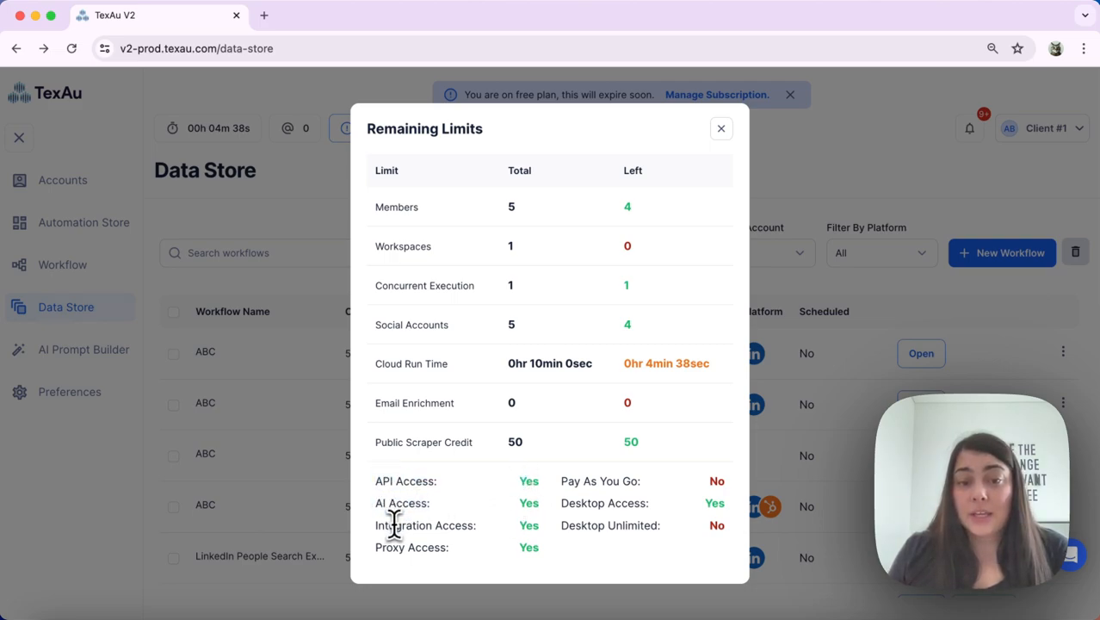
triple_click(393, 525)
click(401, 537)
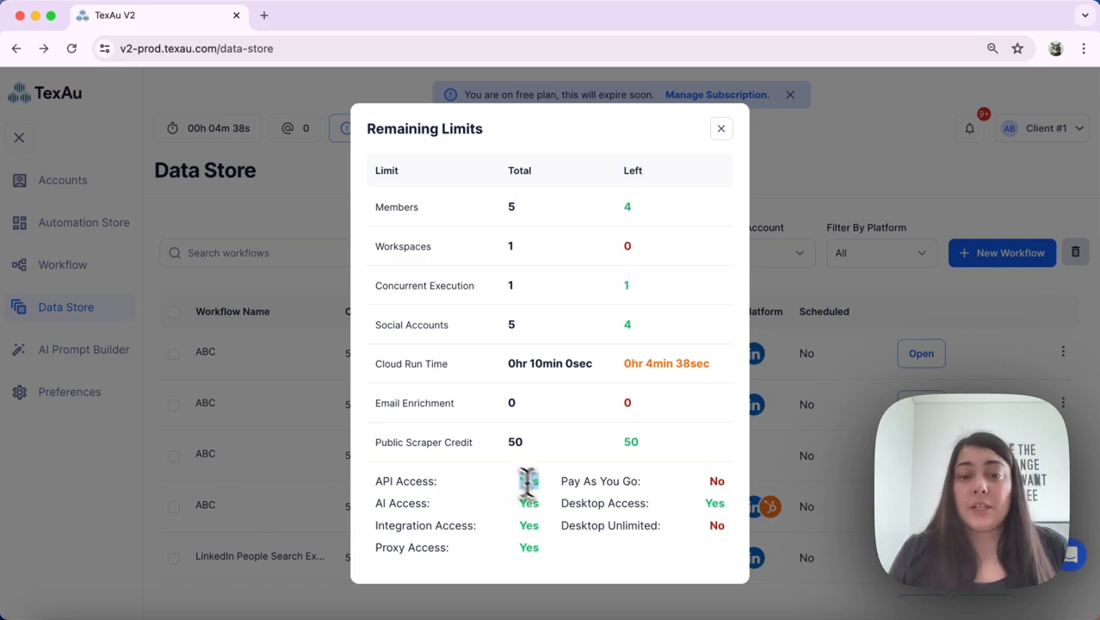
drag(527, 484, 538, 543)
click(536, 544)
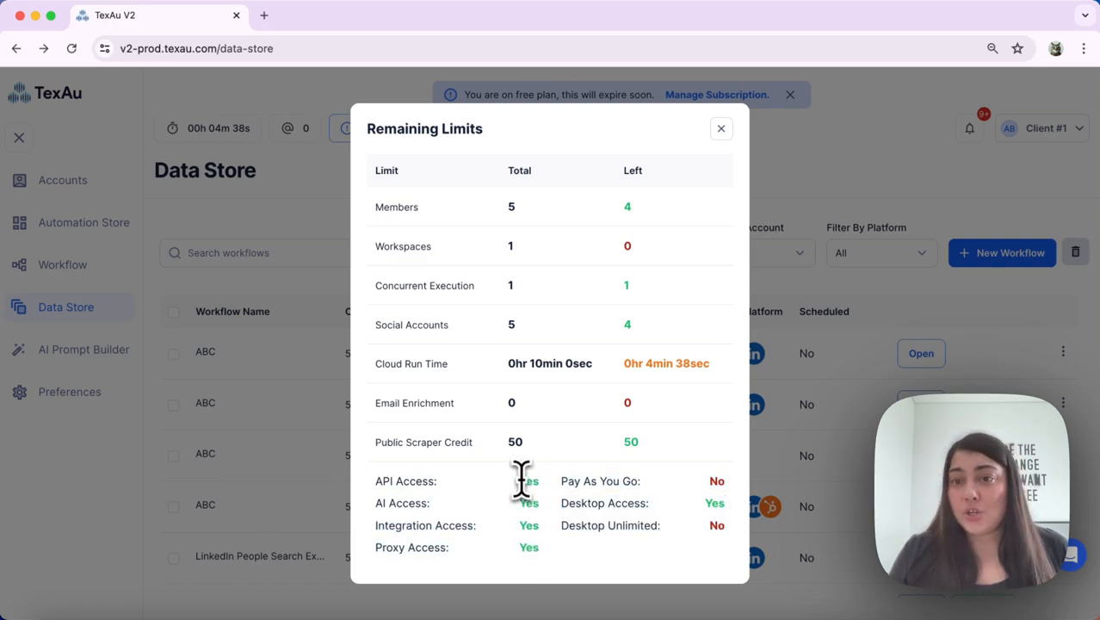